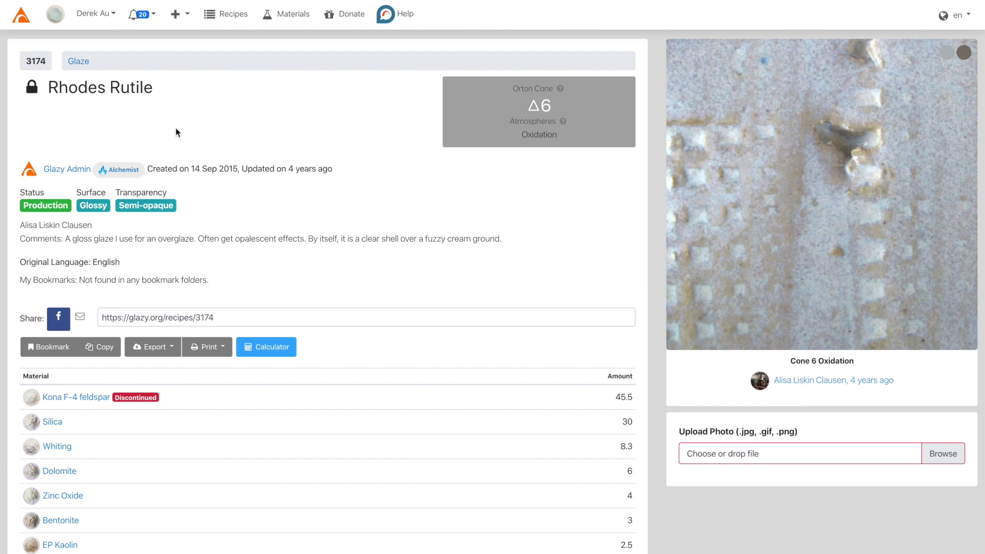
Scroll through the Rhodes Rutile recipe and inspect a Kona F-4 feldspar alkali figure
scroll(211, 159, down, 3)
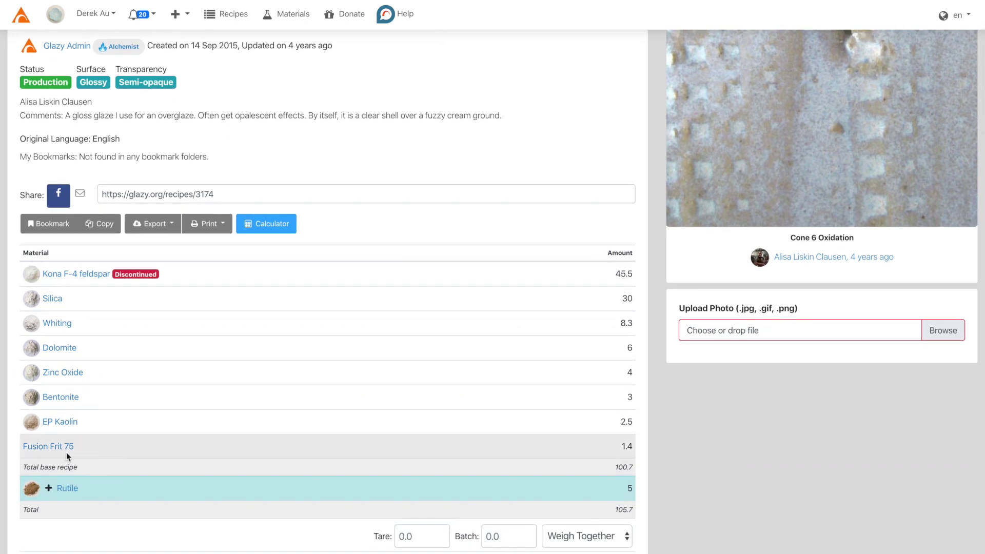
scroll(161, 451, down, 10)
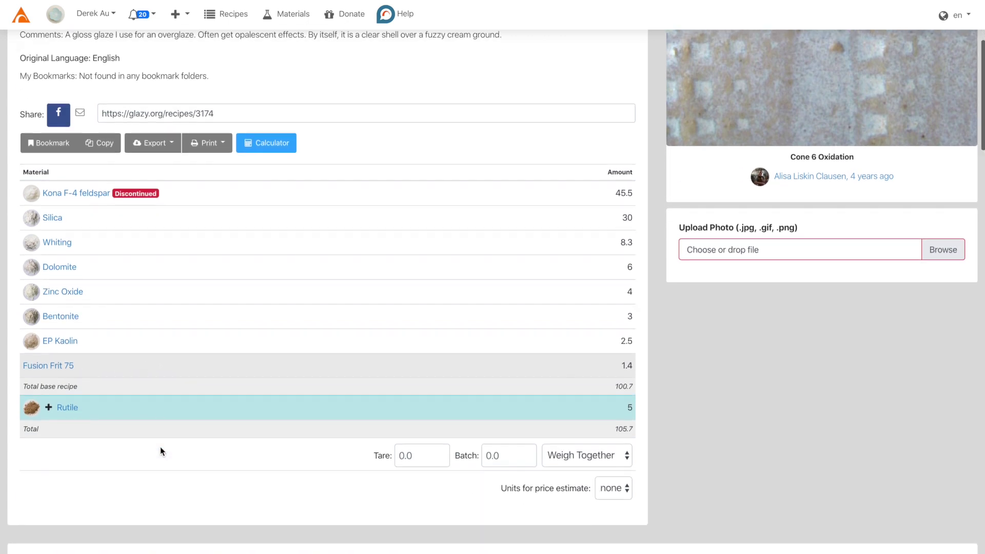
scroll(160, 447, down, 3)
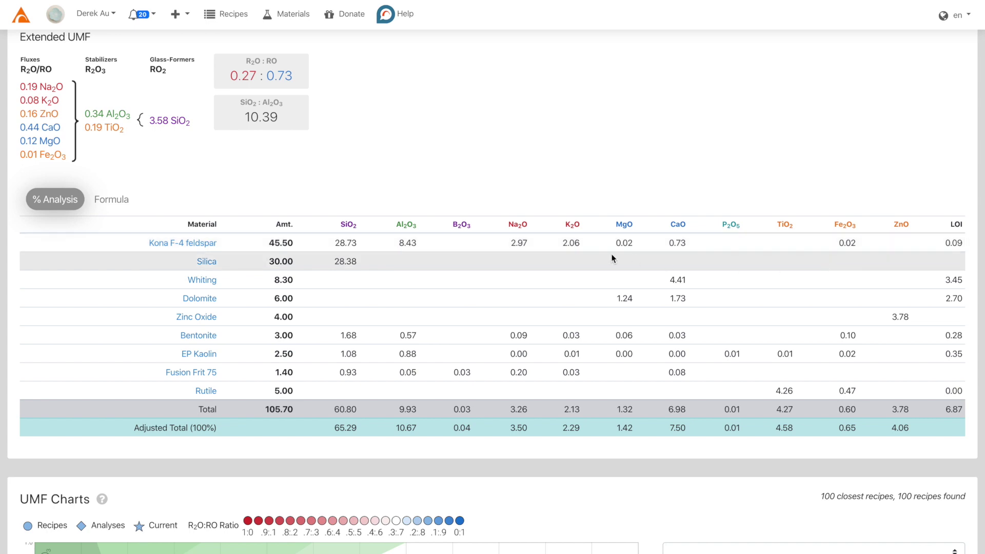
drag(512, 243, 581, 242)
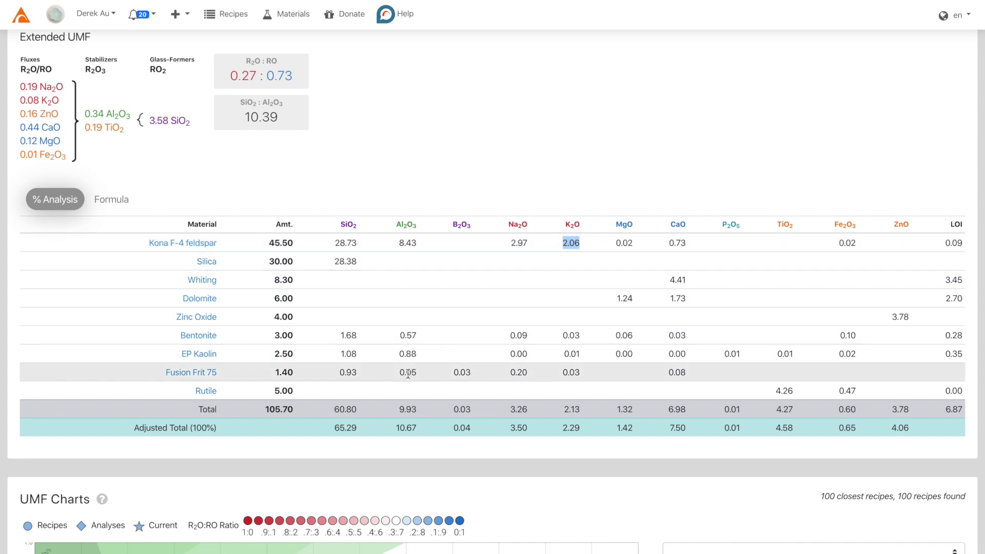
click(248, 381)
scroll(524, 377, up, 4)
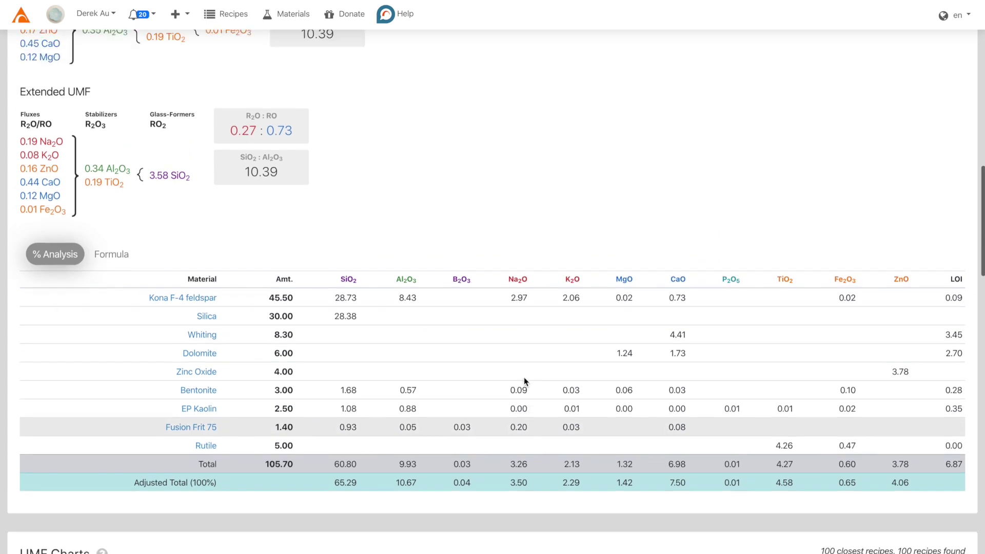
scroll(524, 377, up, 15)
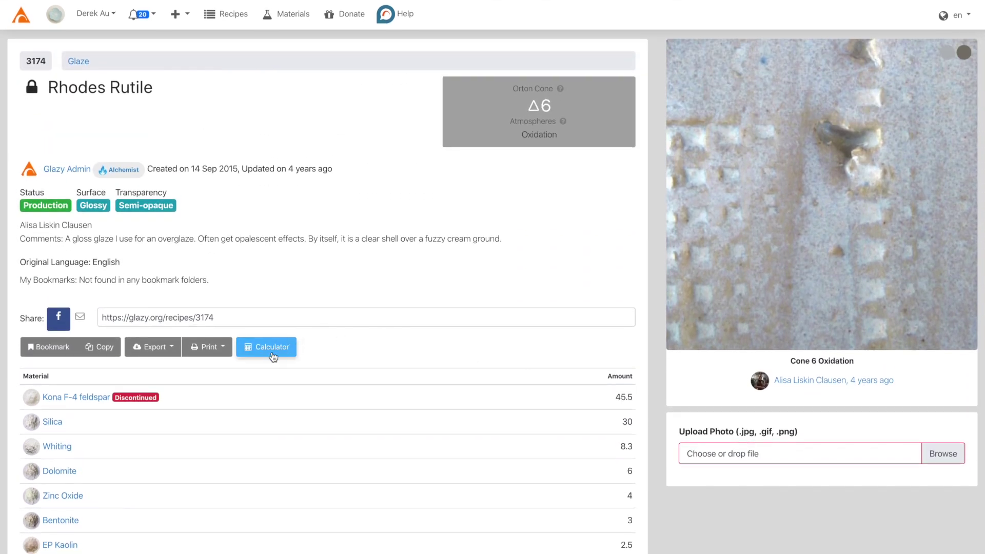
Open Rhodes Rutile in the calculator, duplicate it, and replace '(Copy 2)' with '(My materials)'
click(273, 356)
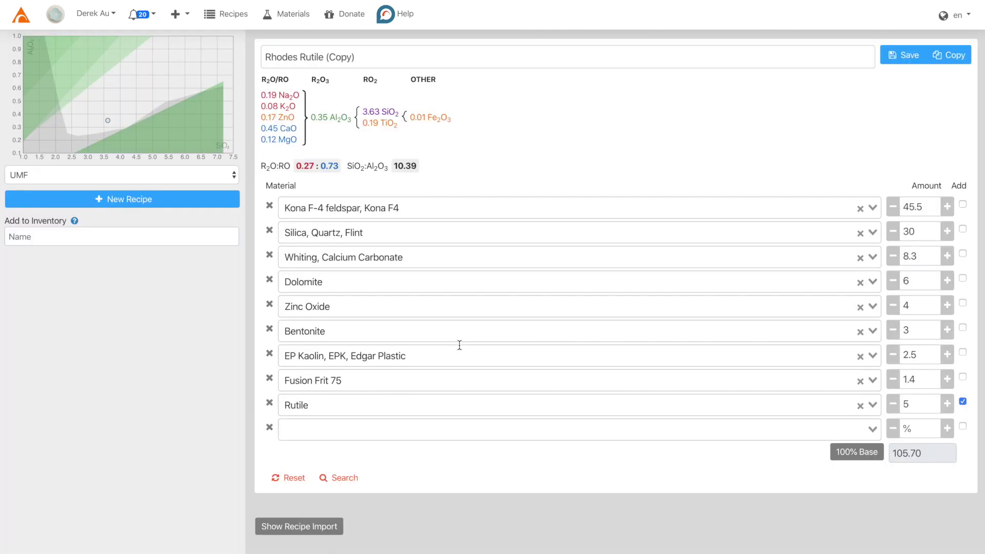
click(947, 62)
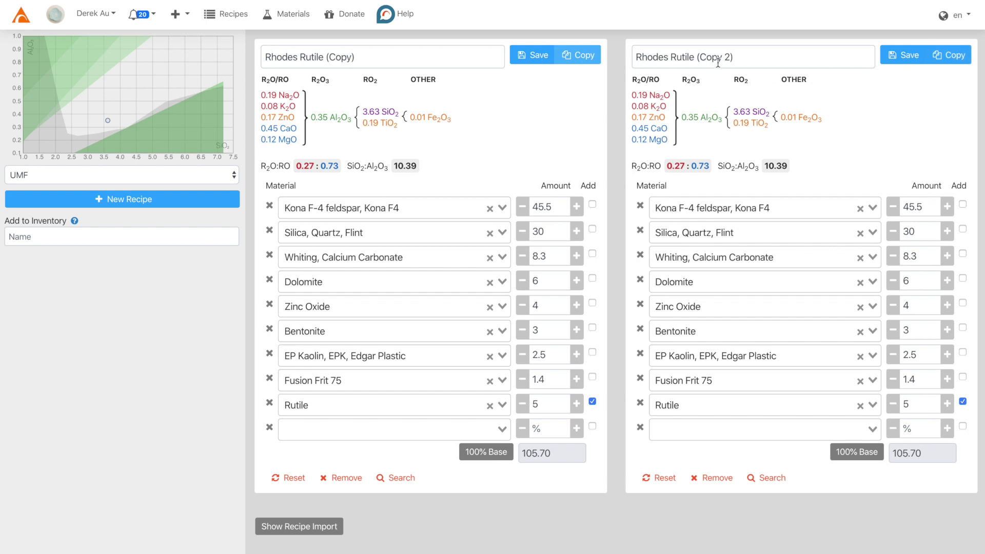
drag(696, 57, 734, 58)
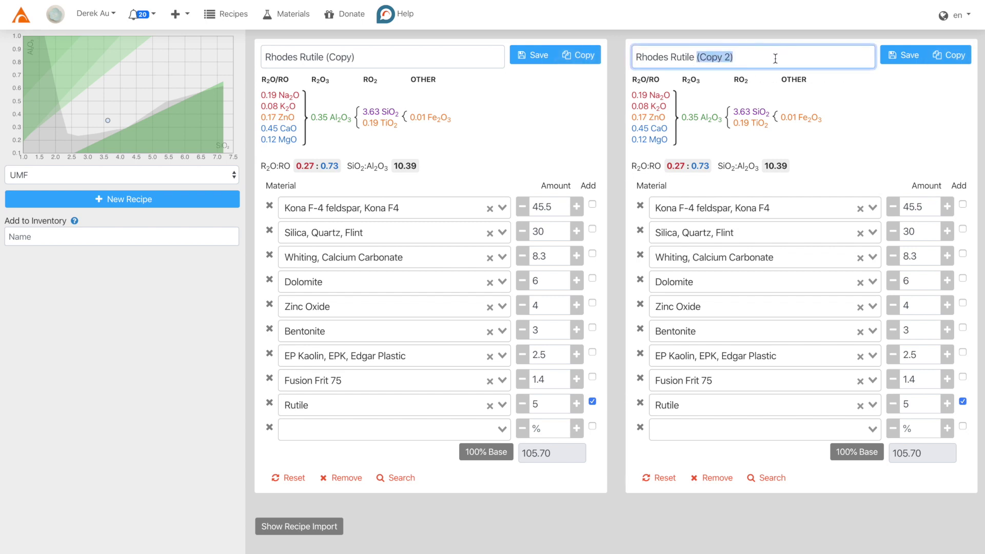
text((My materia)
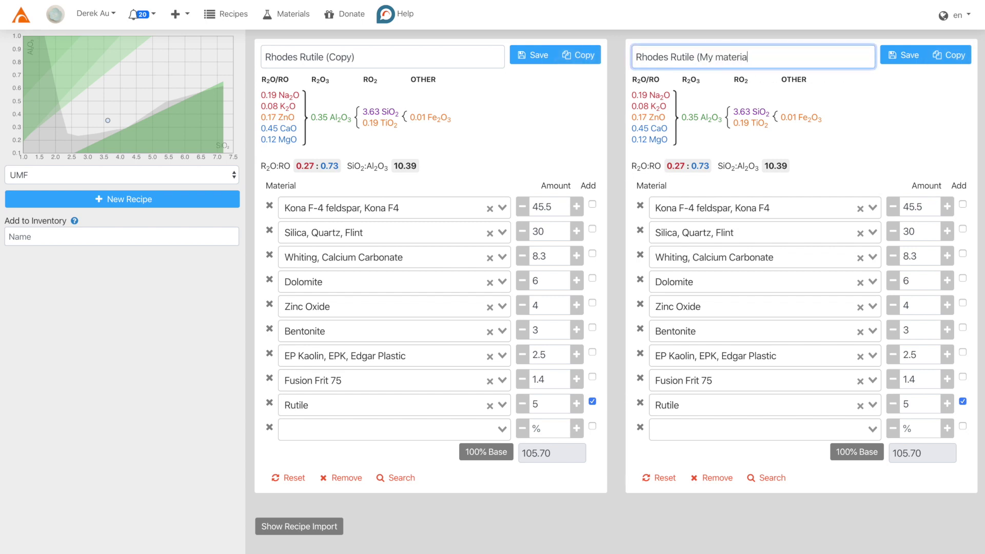
text(ls))
Replace Kona F-4 with Minspar 200 and delete Fusion Frit 75, bringing the total to 104.30
click(735, 208)
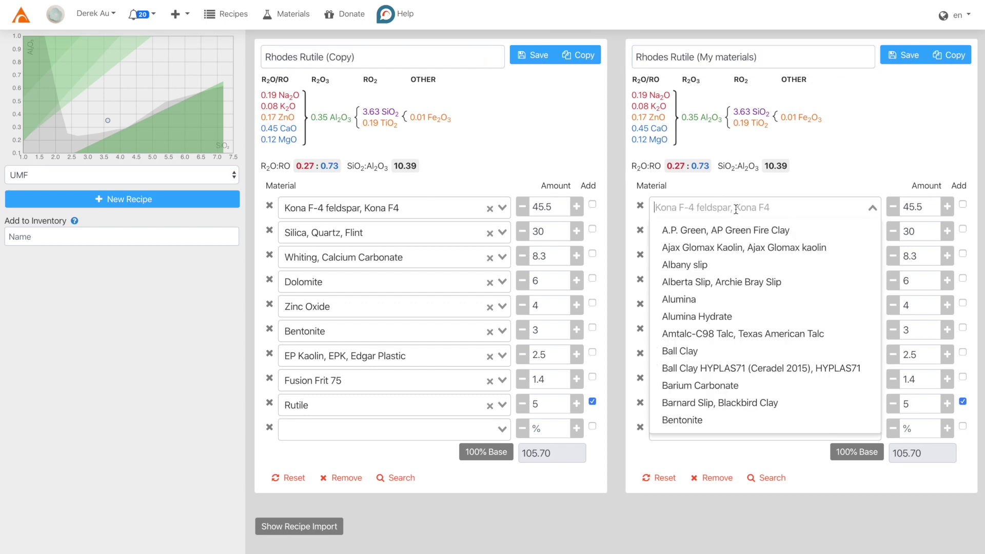
text(minsp)
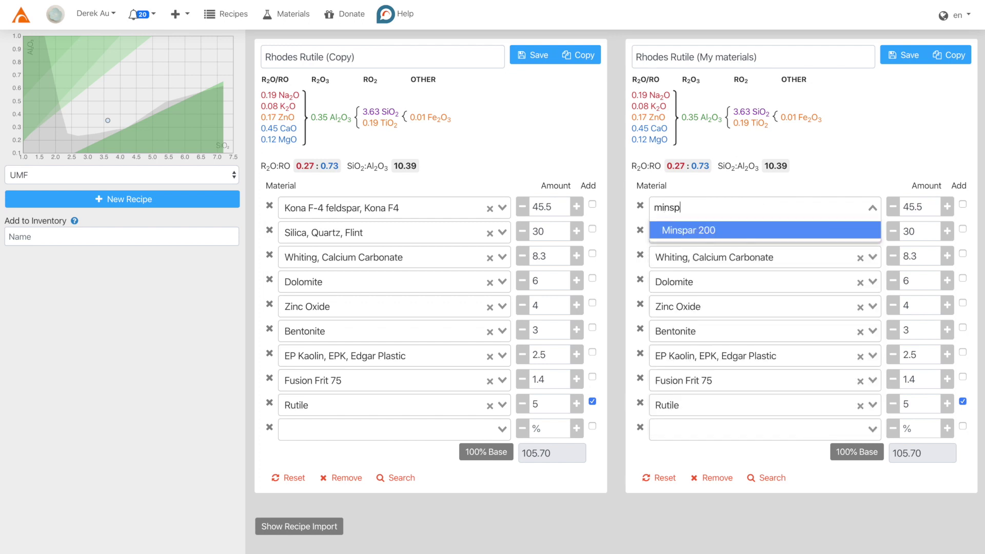
click(721, 231)
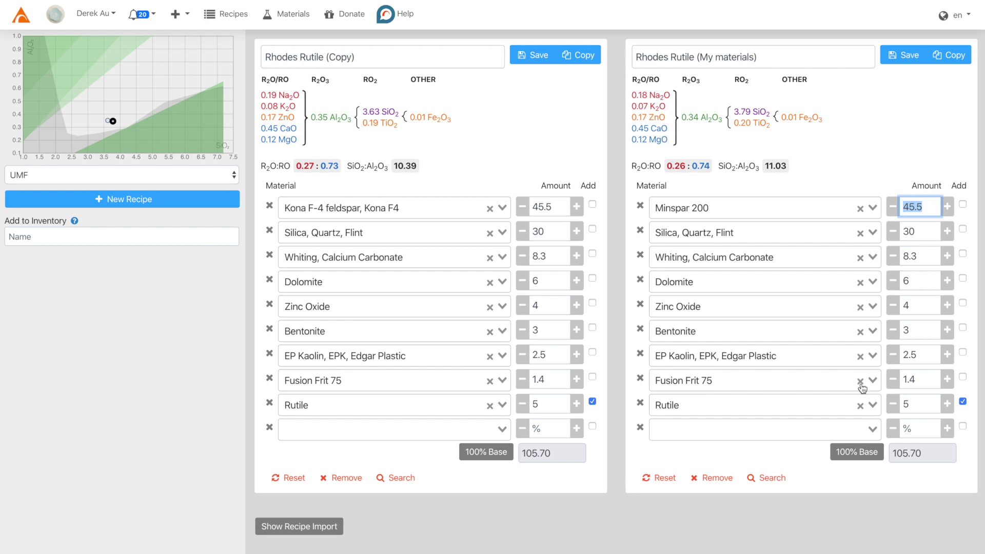
click(640, 378)
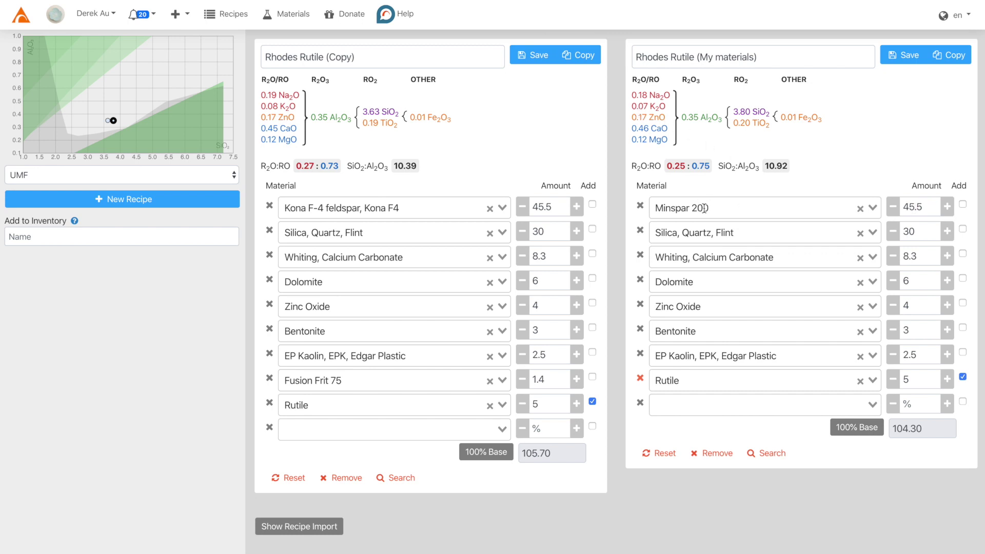
Step Minspar 200 up five times to 50.5, for a 109.30 total and SiO2:Al2O3 of 10.52
click(947, 208)
click(947, 208)
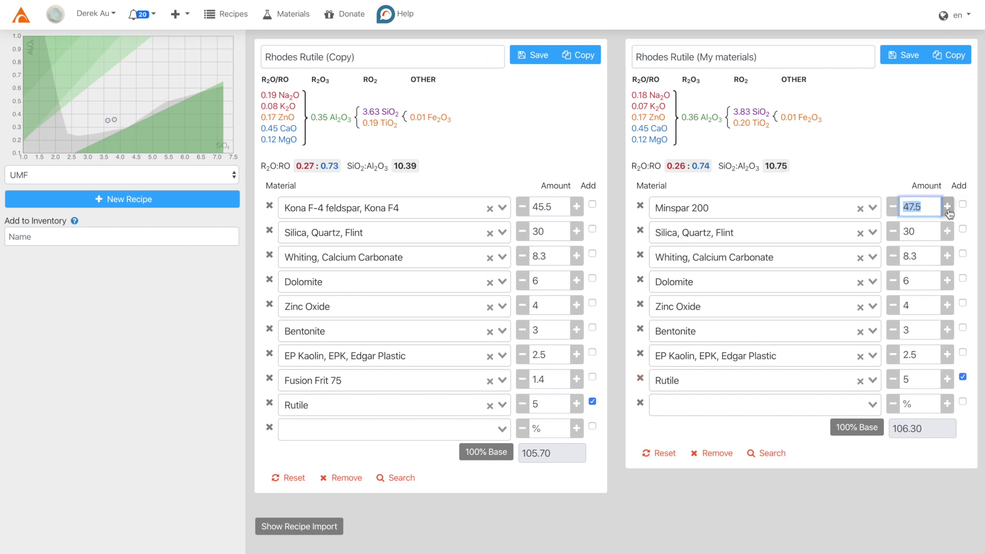
click(947, 208)
click(948, 207)
click(947, 207)
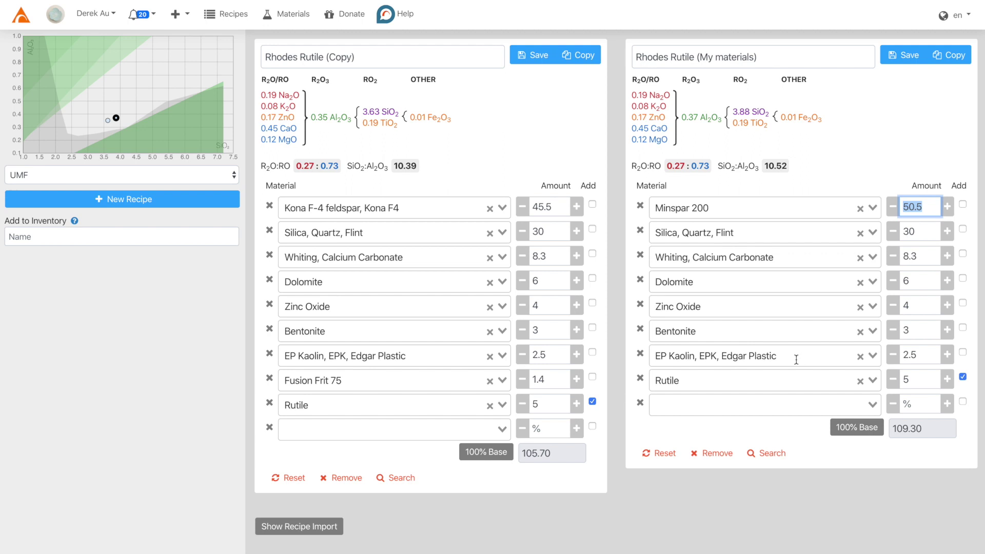
Cut EP Kaolin from 2.5 to 1, dropping the total to 107.80
click(893, 354)
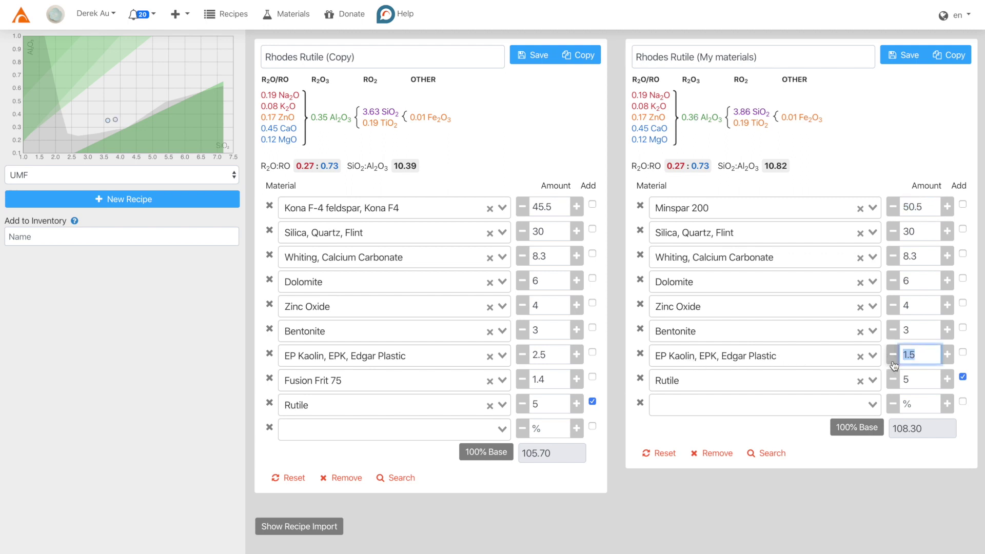
click(917, 358)
drag(918, 357, 906, 358)
key(BackSpace)
click(802, 155)
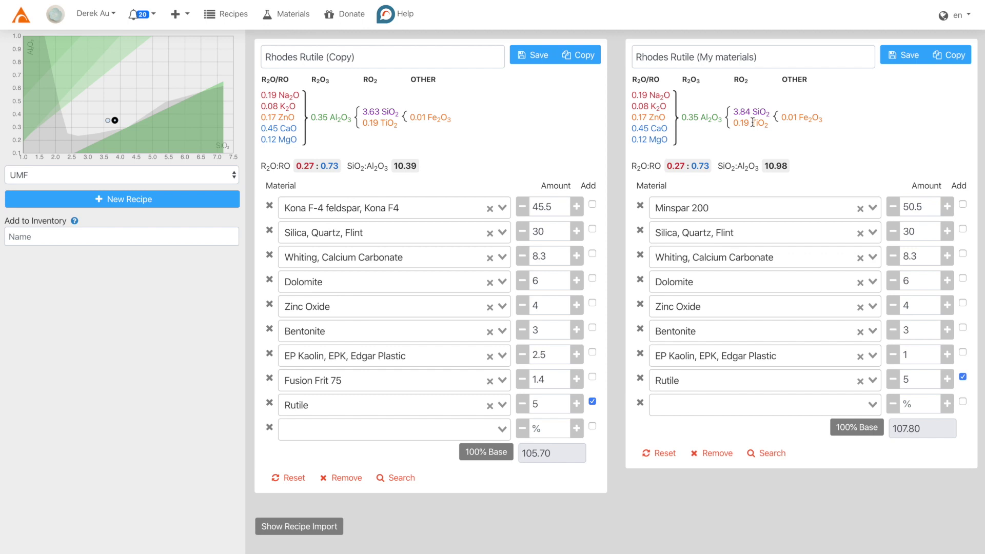
Lower Silica to 26.3, then correct it to 26.4, giving SiO2:Al2O3 of 10.39
click(895, 239)
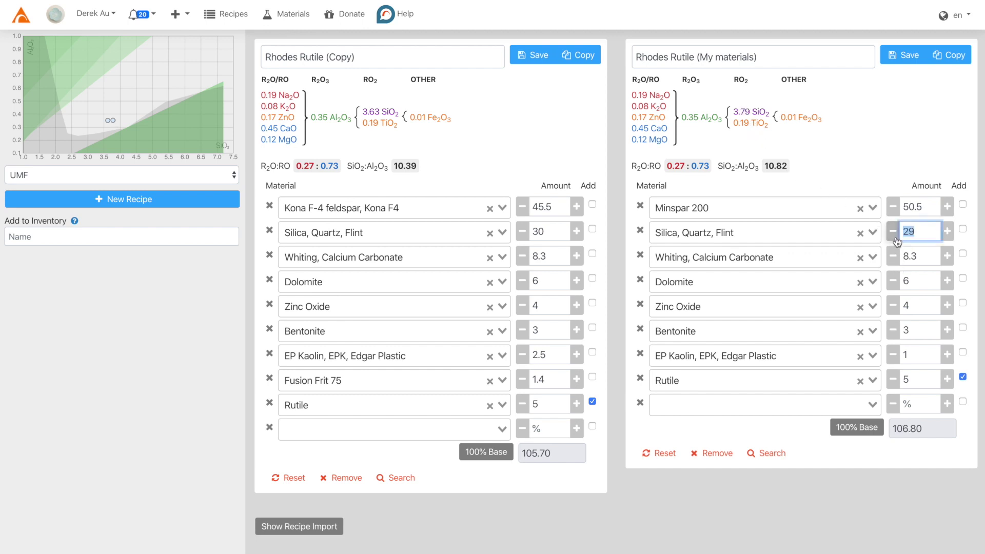
click(895, 239)
click(895, 238)
text(26.3)
click(845, 160)
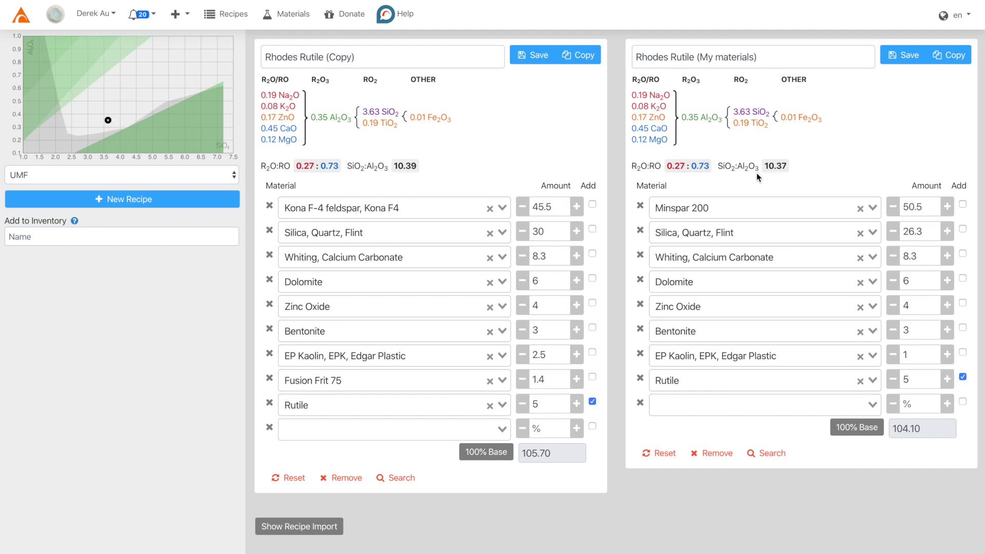
double_click(923, 233)
text(26.4)
click(801, 185)
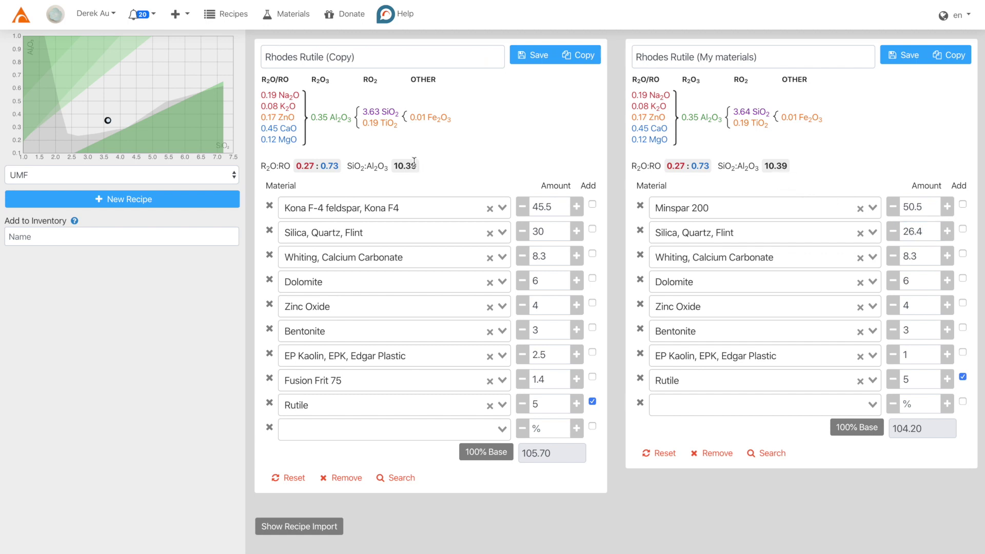